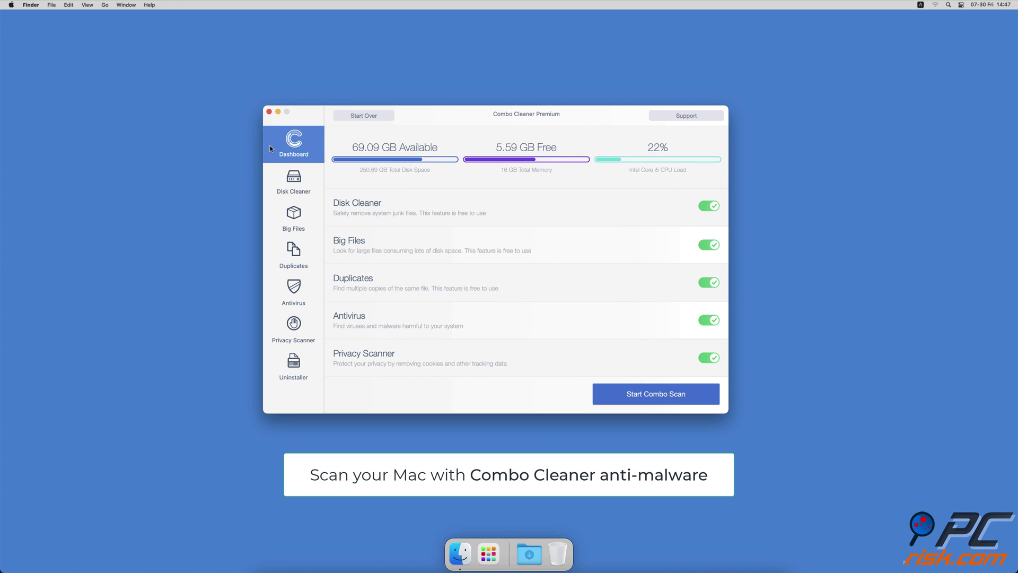
# Run a full system virus scan from the Antivirus section.
pyautogui.click(275, 291)
pyautogui.click(526, 187)
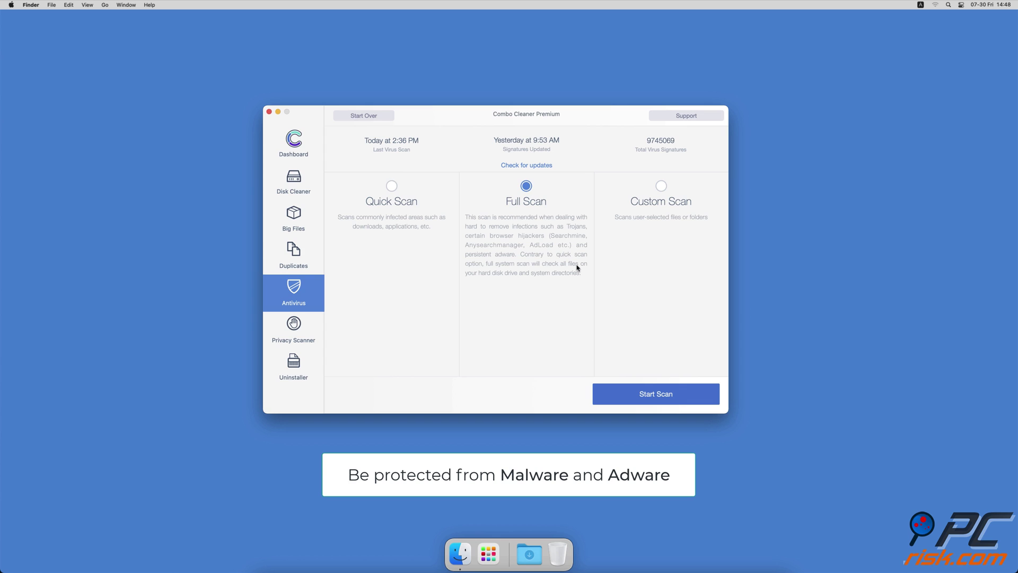
pyautogui.click(617, 394)
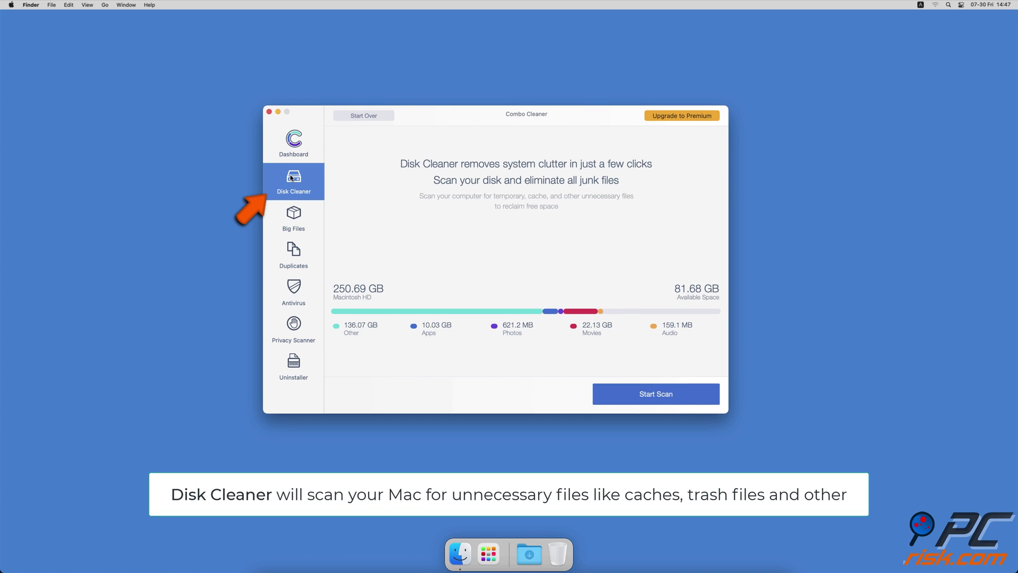
# Scan the disk for junk and remove the 2.7 GB of application caches and logs.
pyautogui.click(621, 398)
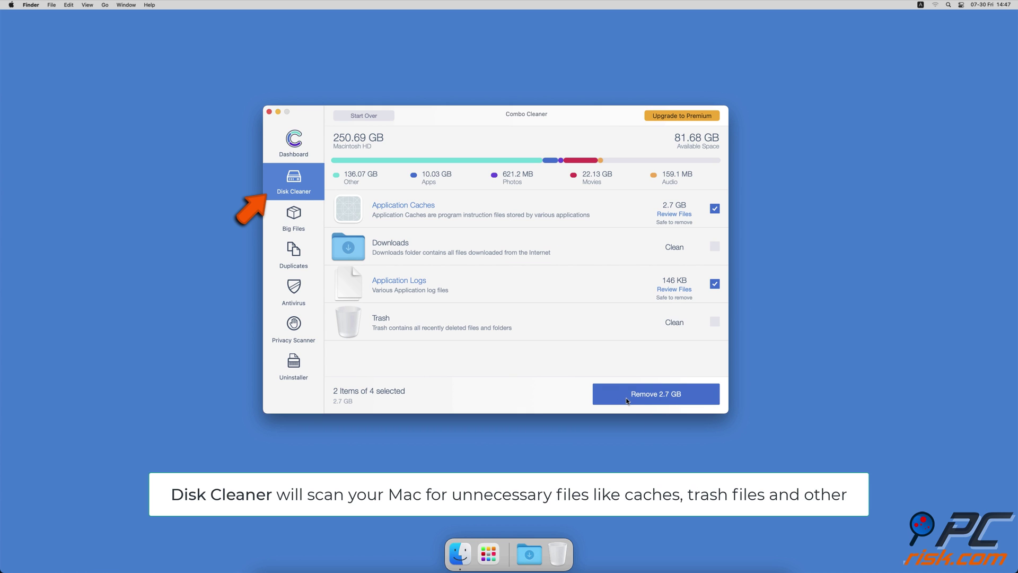
pyautogui.click(628, 401)
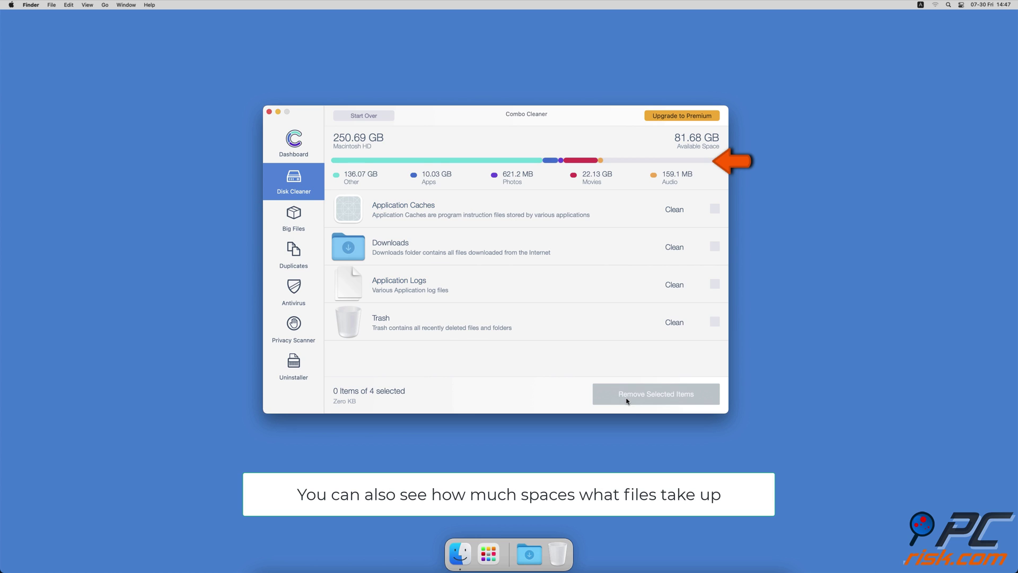
pyautogui.click(296, 219)
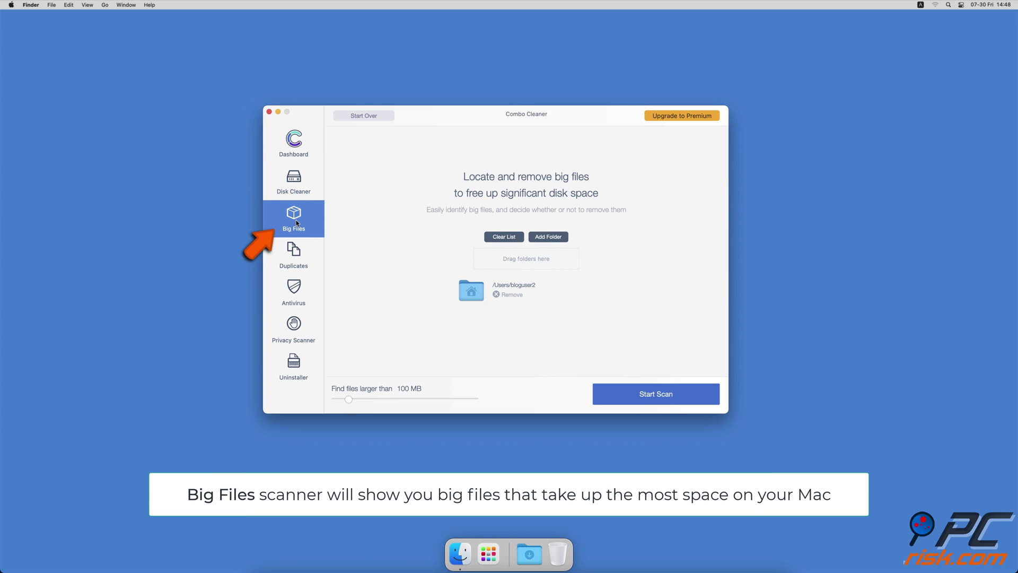
# Run the big files, duplicate files and private browsing data scans.
pyautogui.click(630, 401)
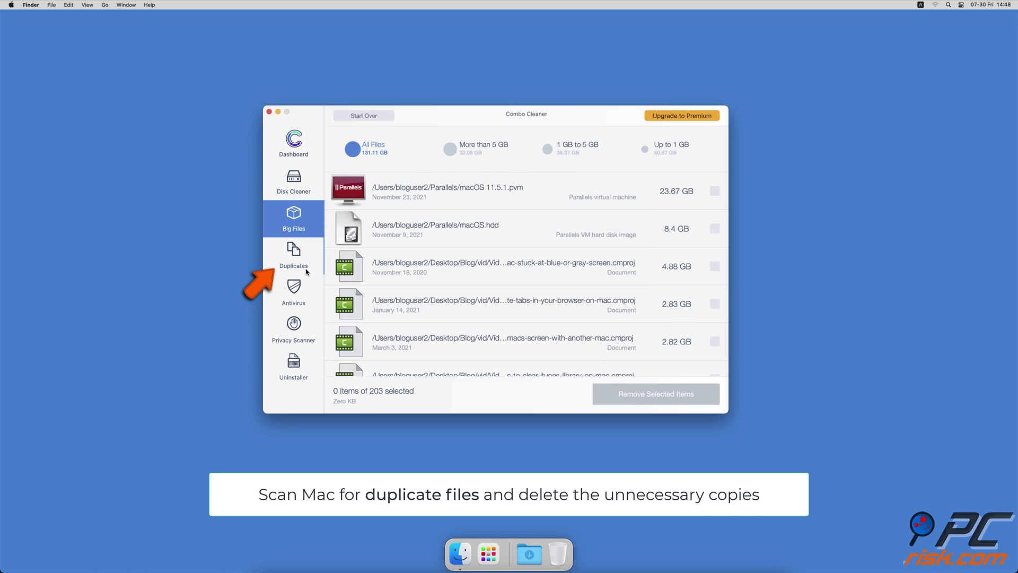
pyautogui.click(614, 402)
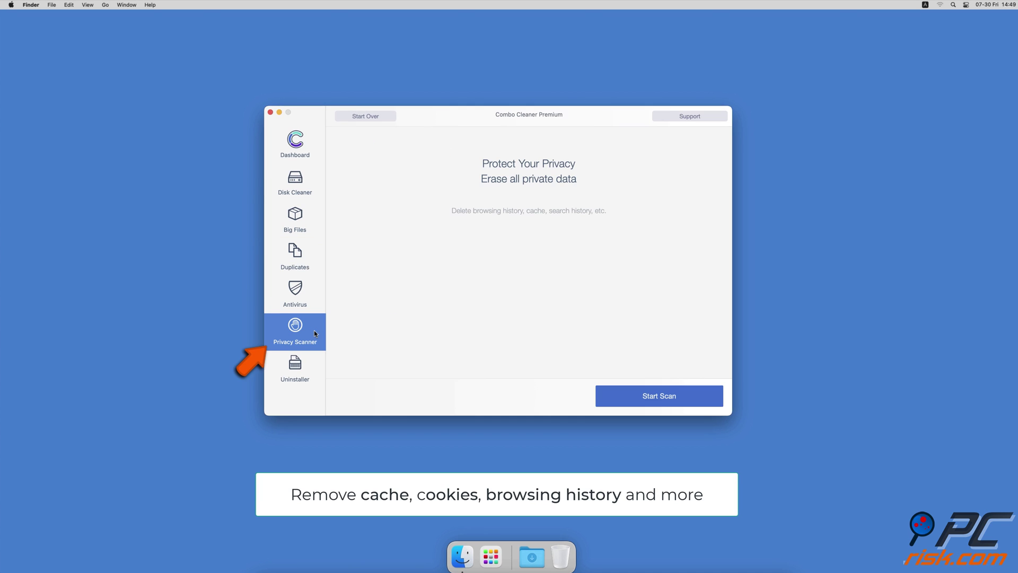
pyautogui.click(607, 394)
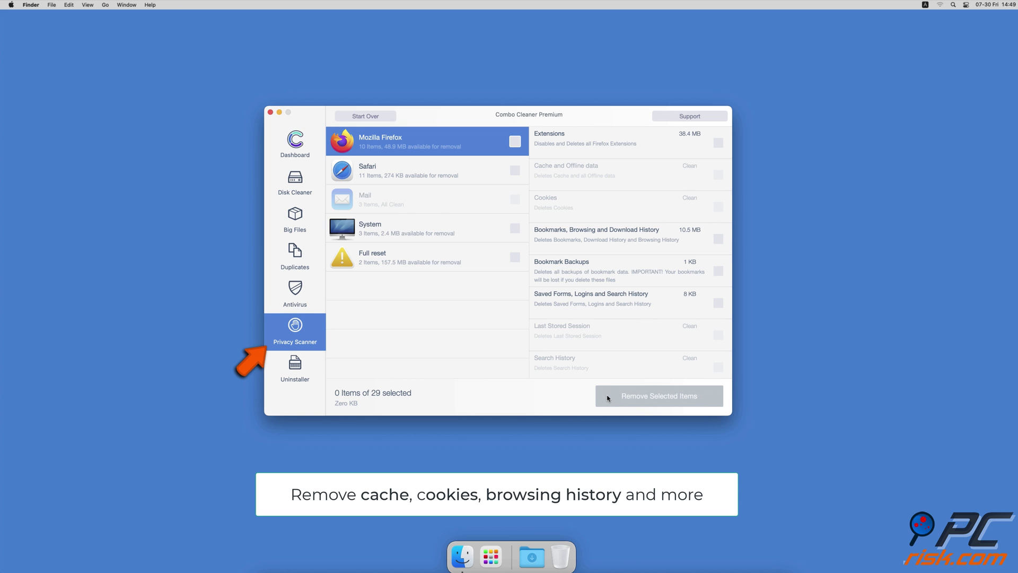
# Scan installed apps and their leftovers in the Uninstaller, listing 43 items.
pyautogui.click(319, 375)
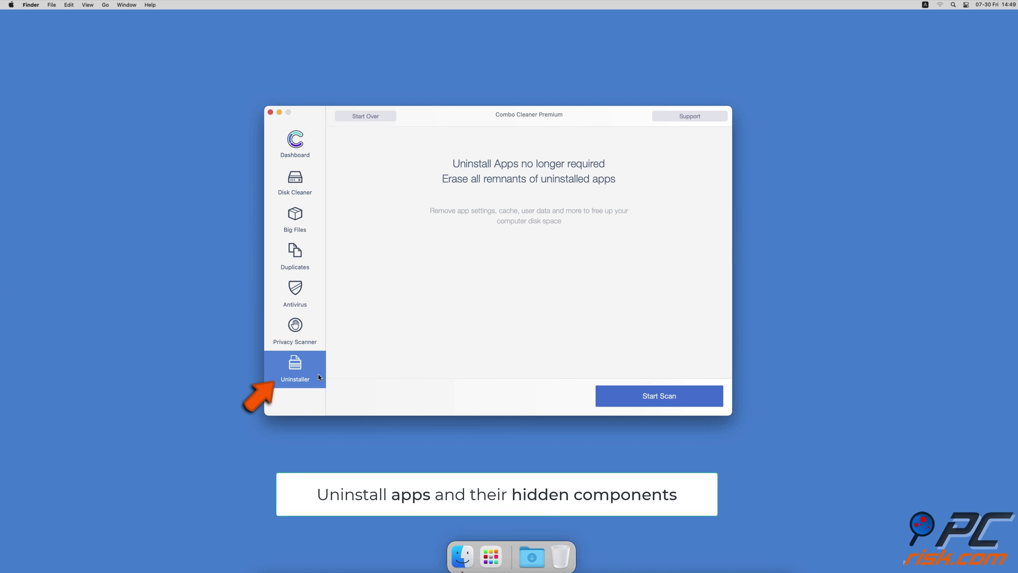
pyautogui.click(606, 396)
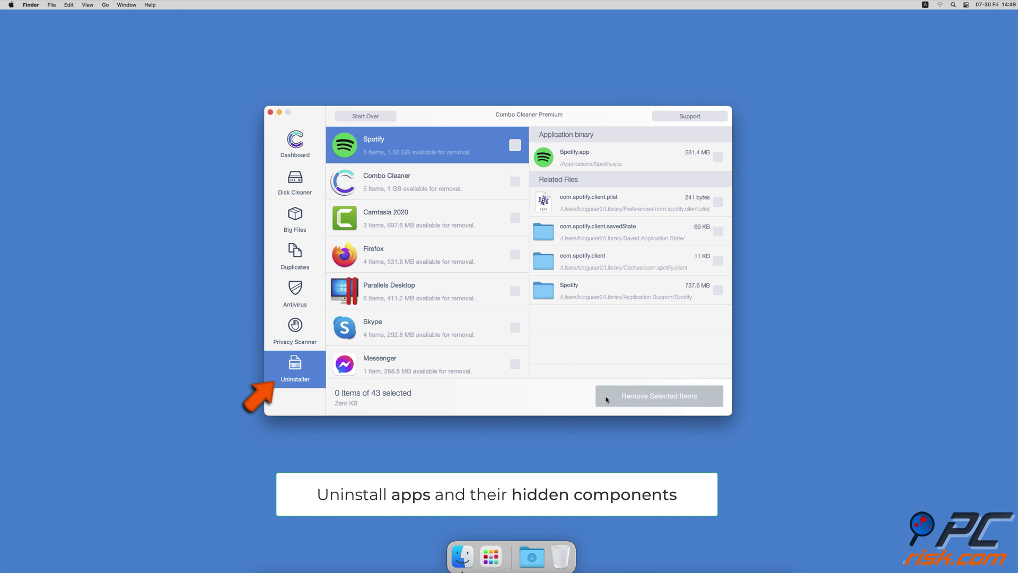